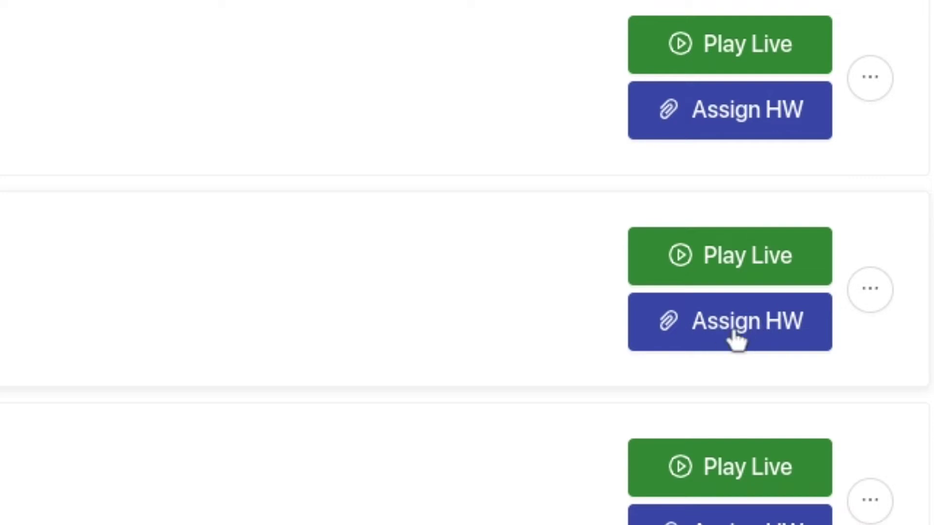
Assign the kit as homework using the Cash Tycoon game mode and open its settings.
click(736, 335)
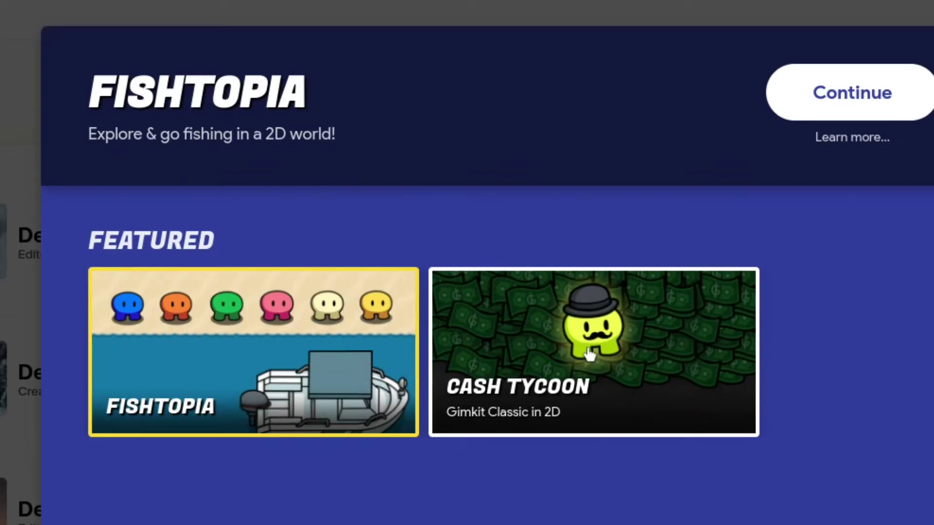
click(610, 323)
click(857, 105)
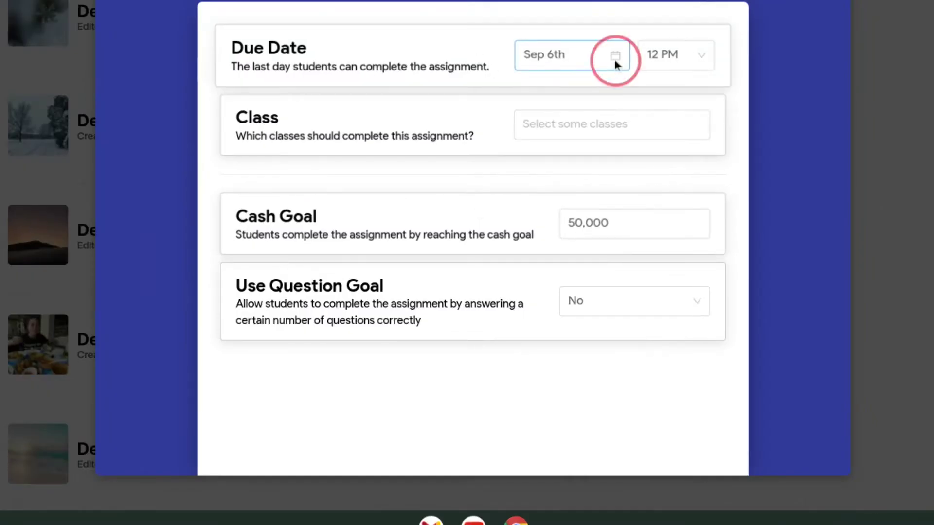
Set the homework due date to October 6, 2022, leaving no class selected.
click(614, 59)
click(710, 93)
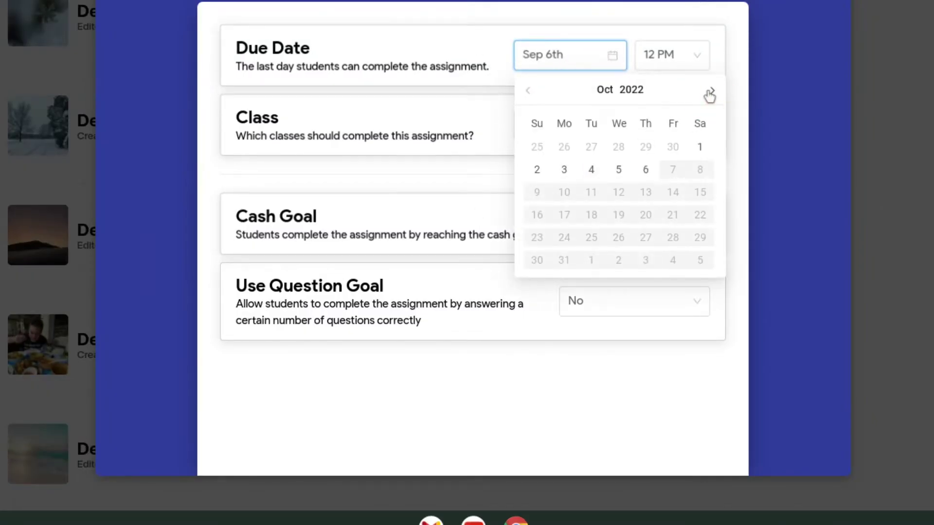
click(647, 172)
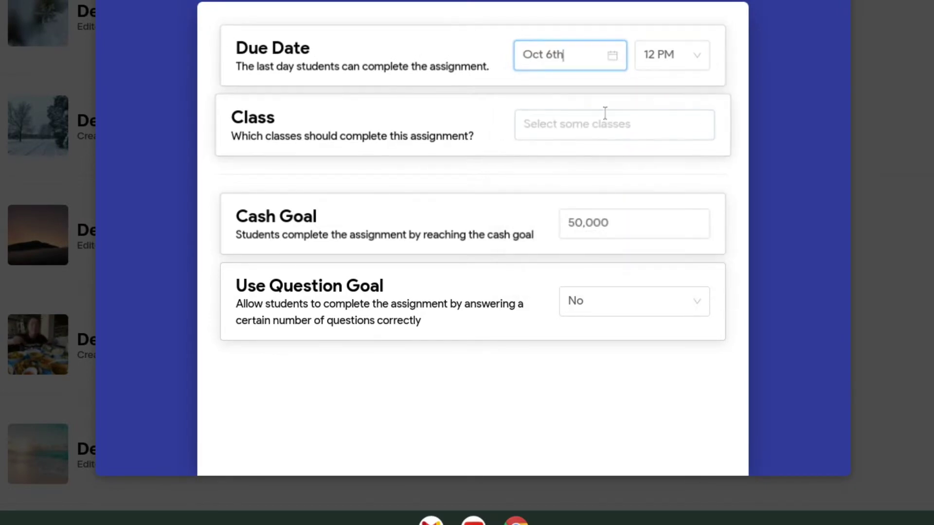
click(605, 113)
click(440, 132)
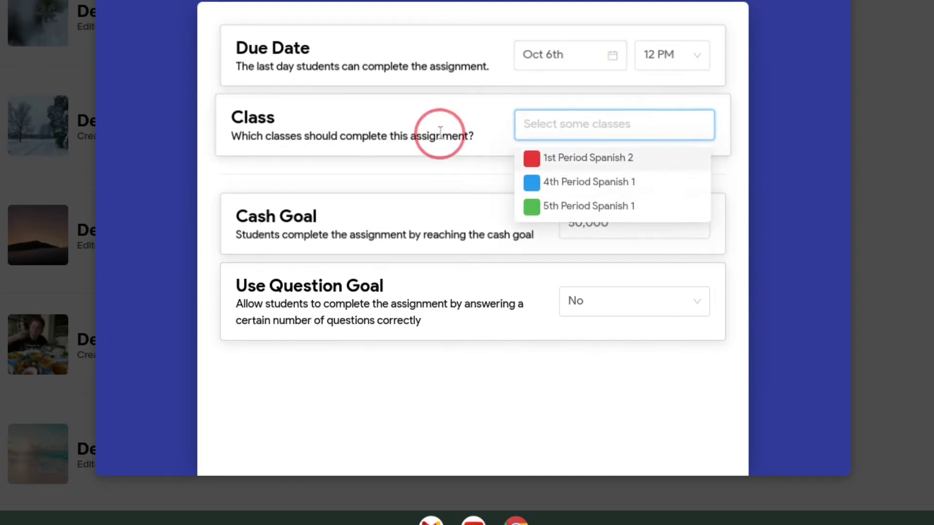
Keep the 50,000 cash goal and turn on a 75-question goal.
click(593, 219)
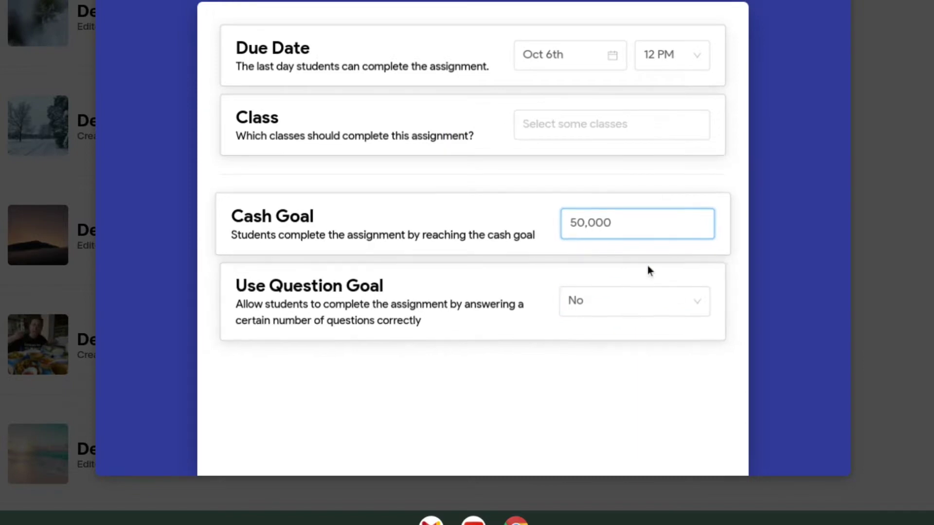
click(603, 309)
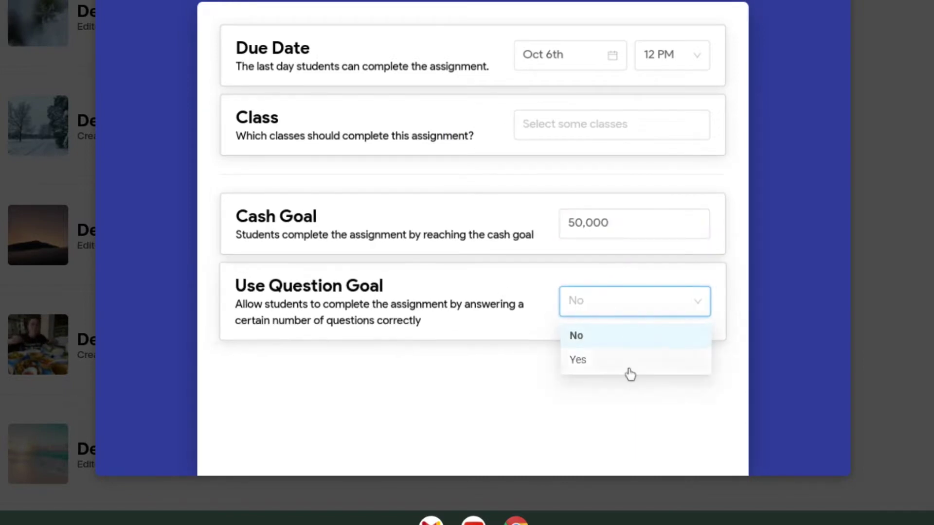
click(597, 364)
double_click(580, 389)
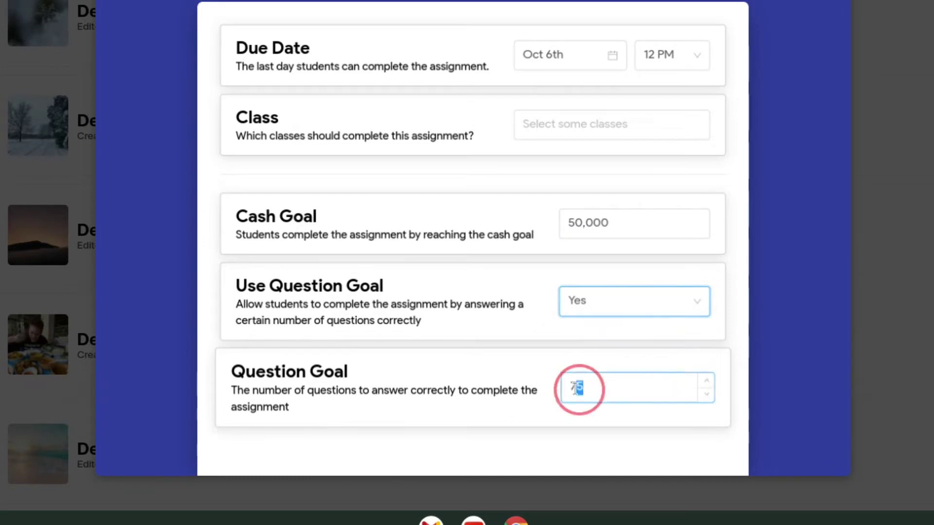
click(544, 383)
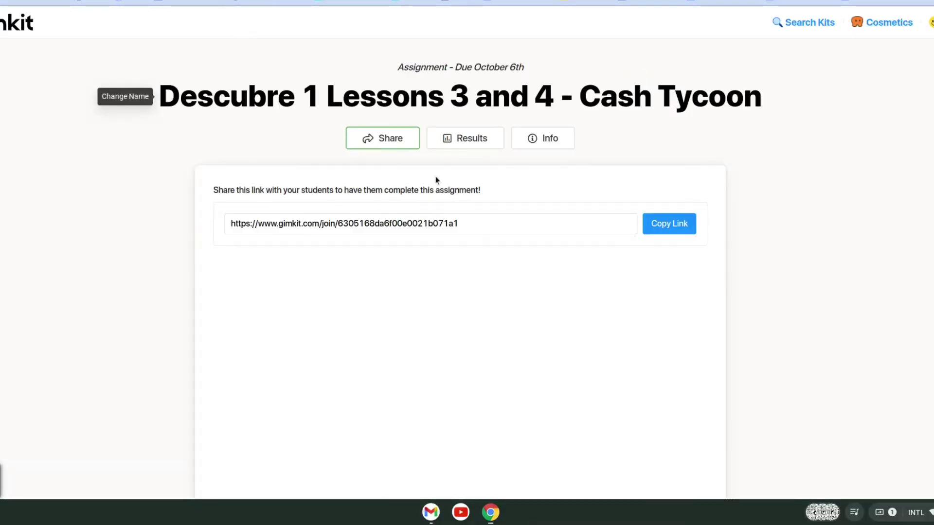
Rename the new assignment to '1st Period Spanish 1' and save.
click(336, 97)
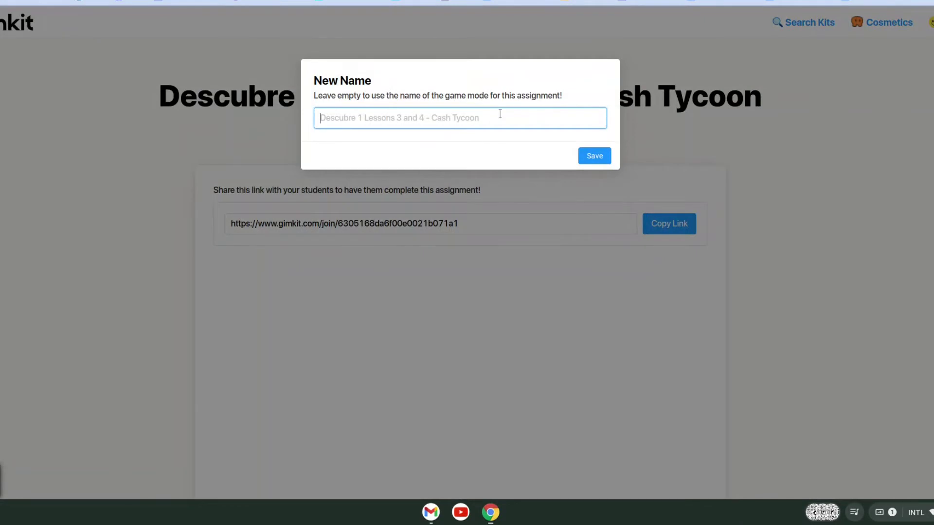
text(1st Period Spanish 1)
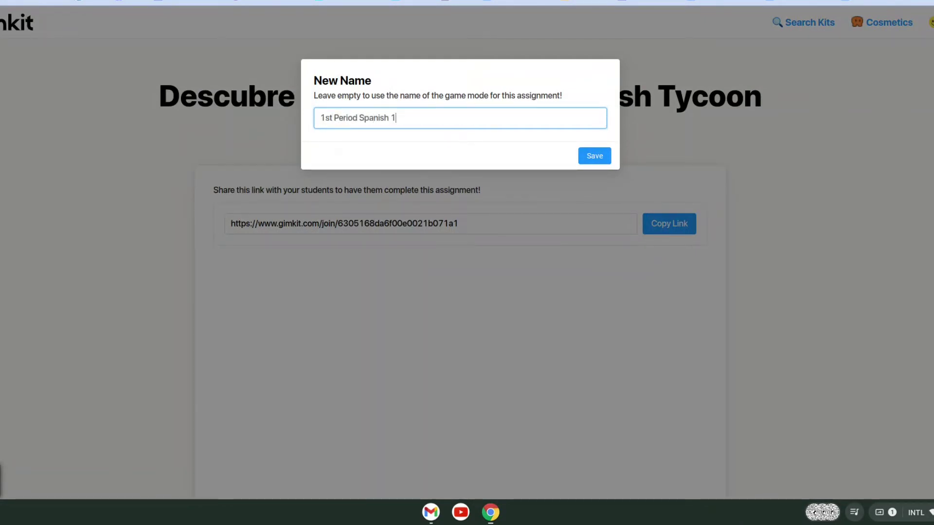
click(593, 158)
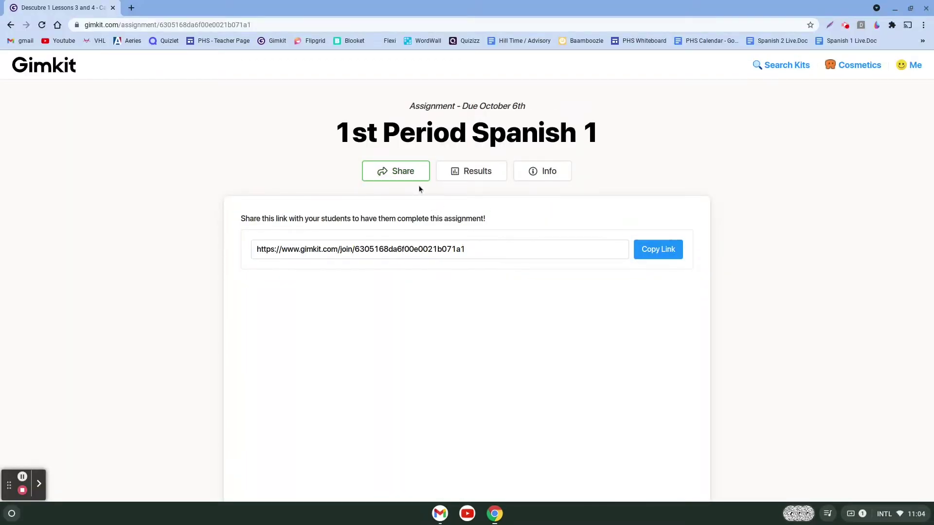
Copy the assignment's student share link, then return to the Kits dashboard.
click(658, 249)
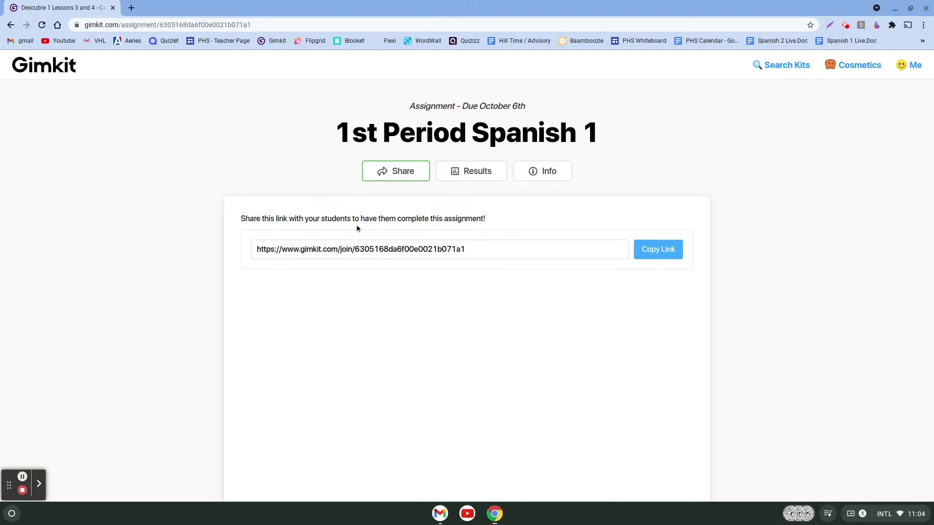
click(53, 68)
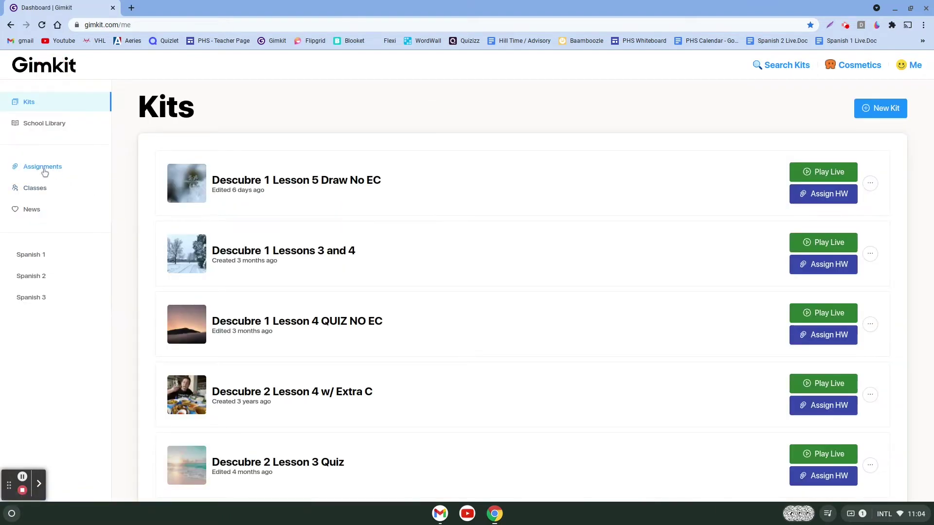
Open the 4th Block Leson 1 assignment's results and review one student's detailed answers.
click(43, 169)
click(346, 287)
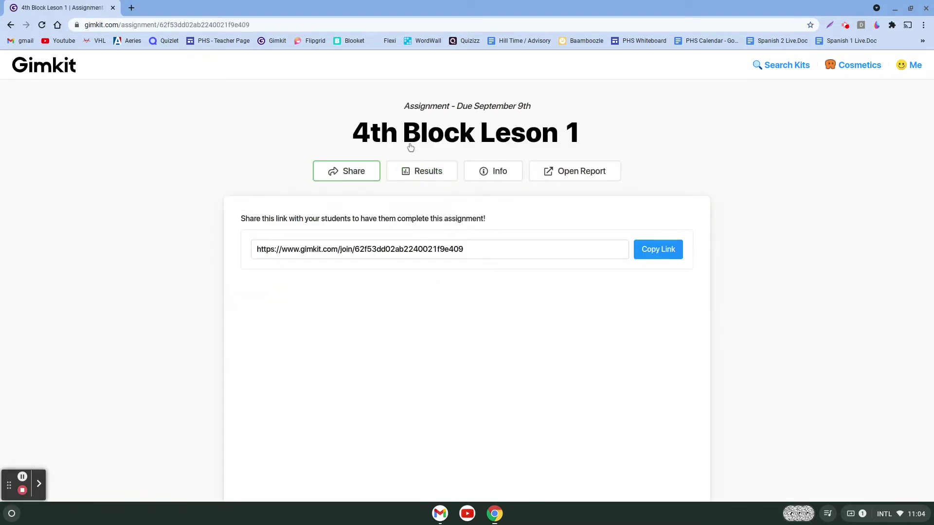
click(422, 171)
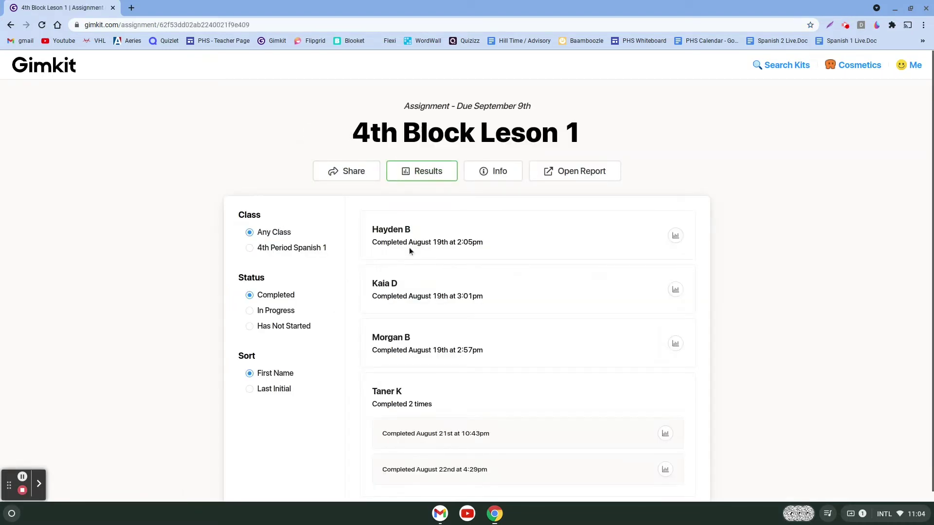
scroll(451, 327, down, 1)
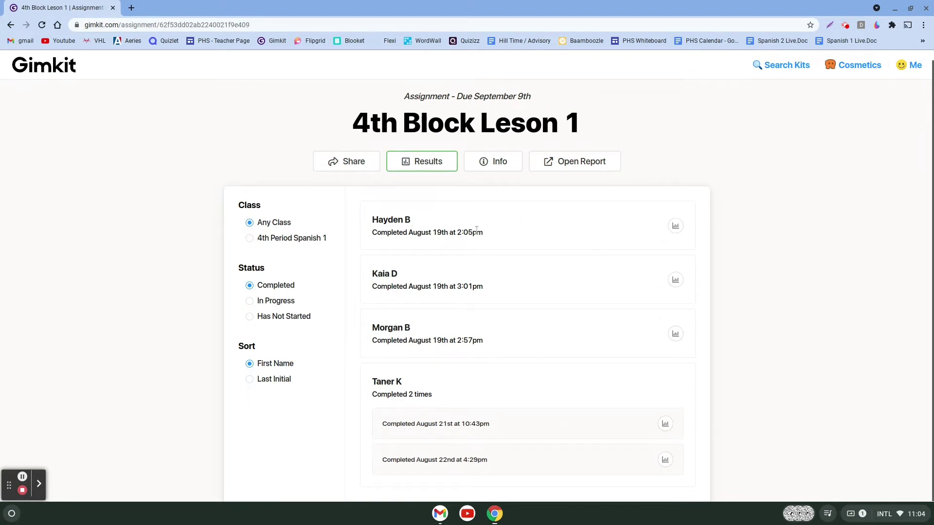
click(675, 227)
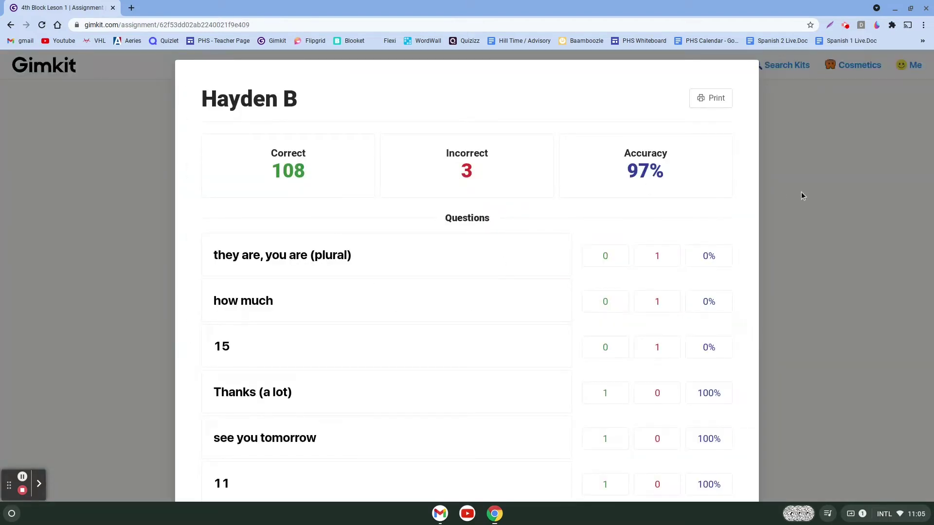
scroll(661, 315, down, 8)
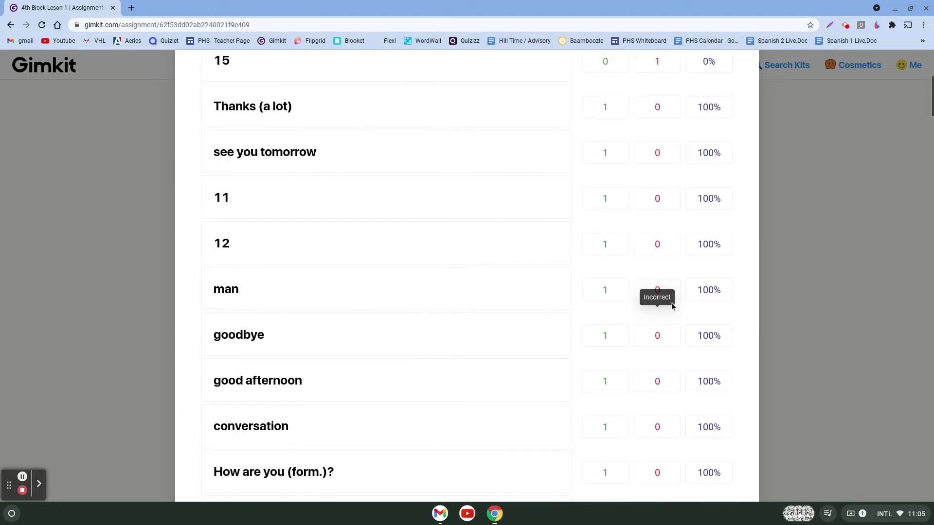
click(865, 290)
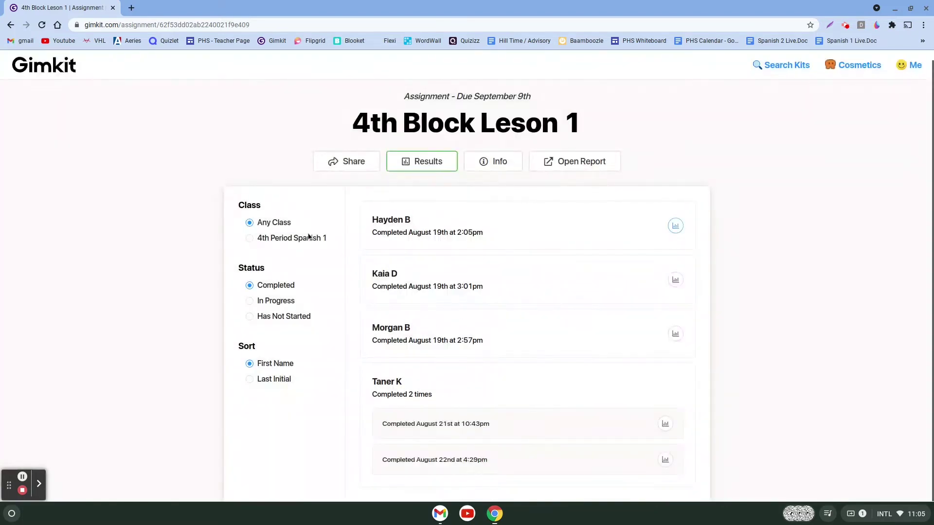
Filter the results to 4th Period Spanish 1 and show the assignment's settings info.
click(289, 242)
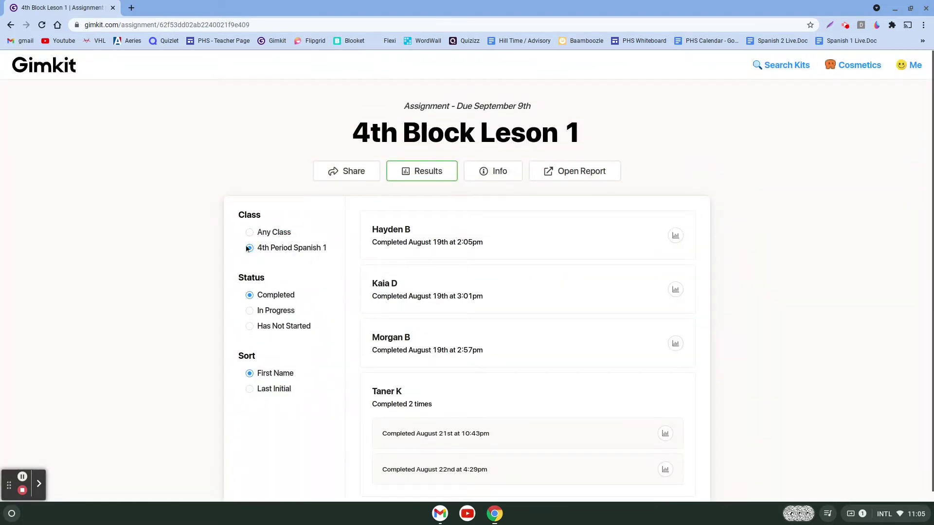
scroll(514, 373, down, 1)
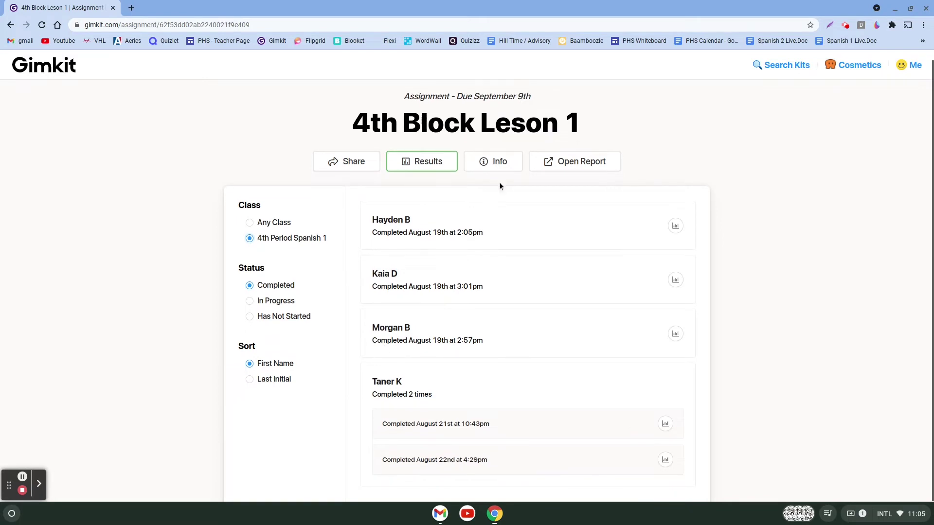
click(499, 163)
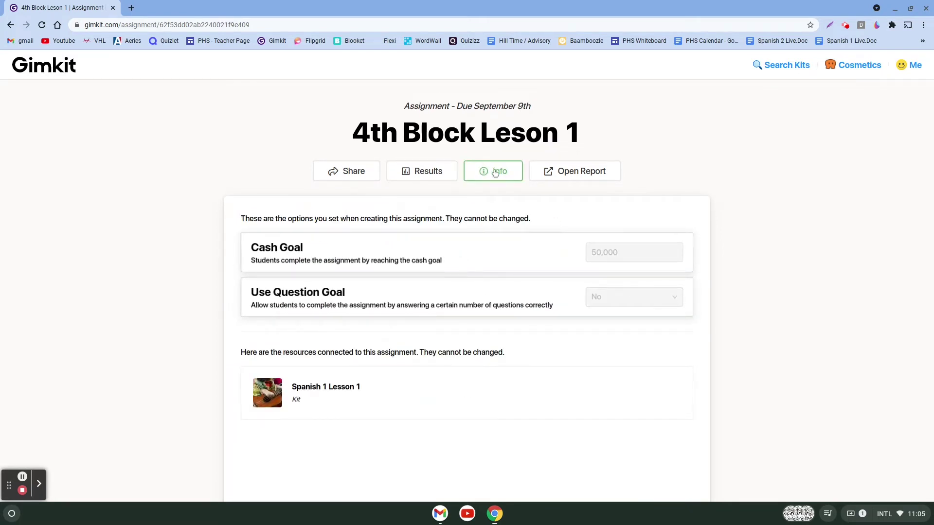
Open the Spanish 1 Lesson 1 report's General Overview: 490 correct, 26 incorrect, 95% accuracy.
click(559, 171)
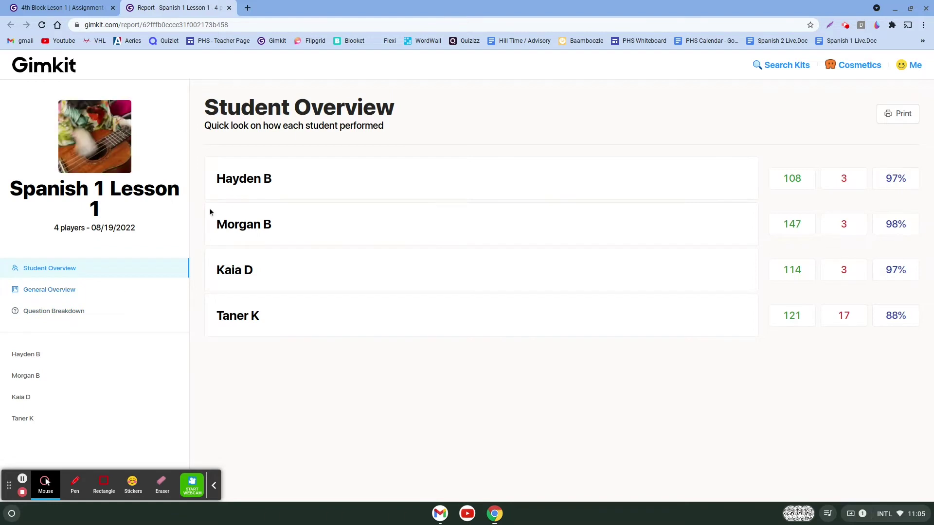
click(64, 8)
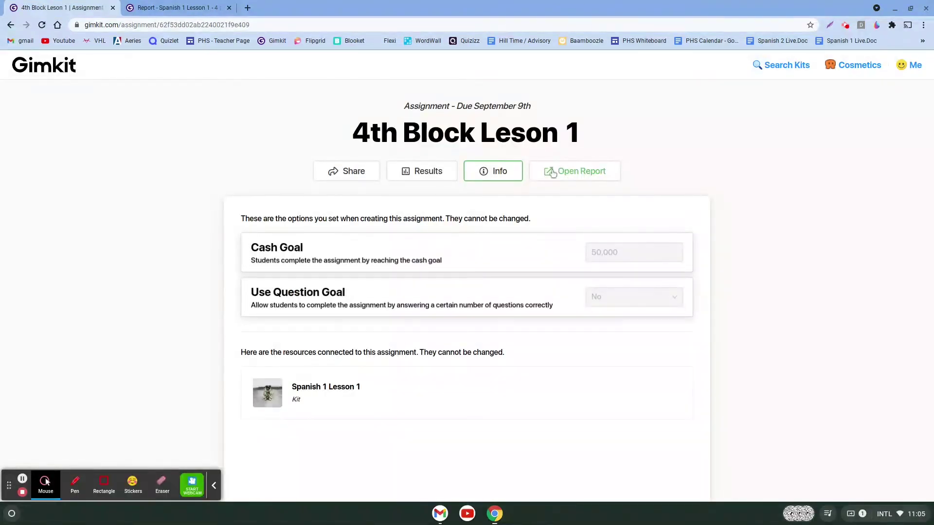
click(175, 7)
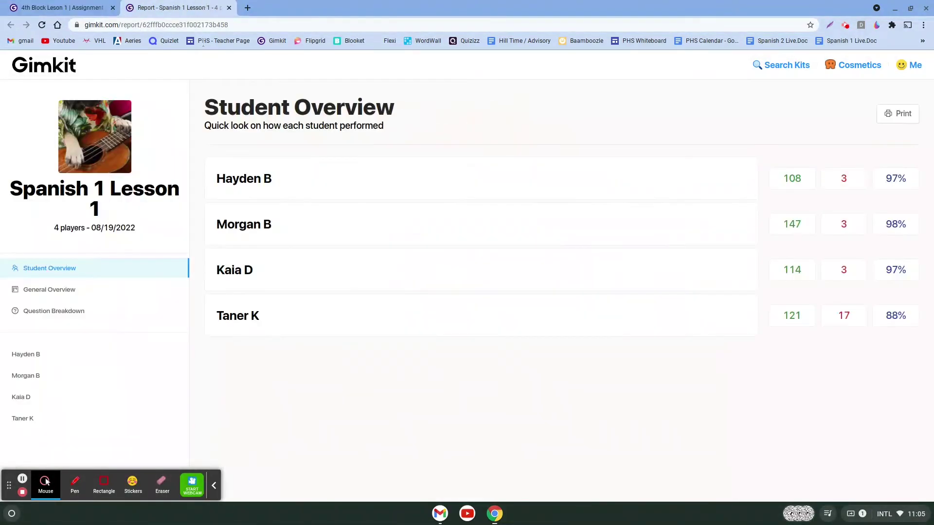
click(73, 290)
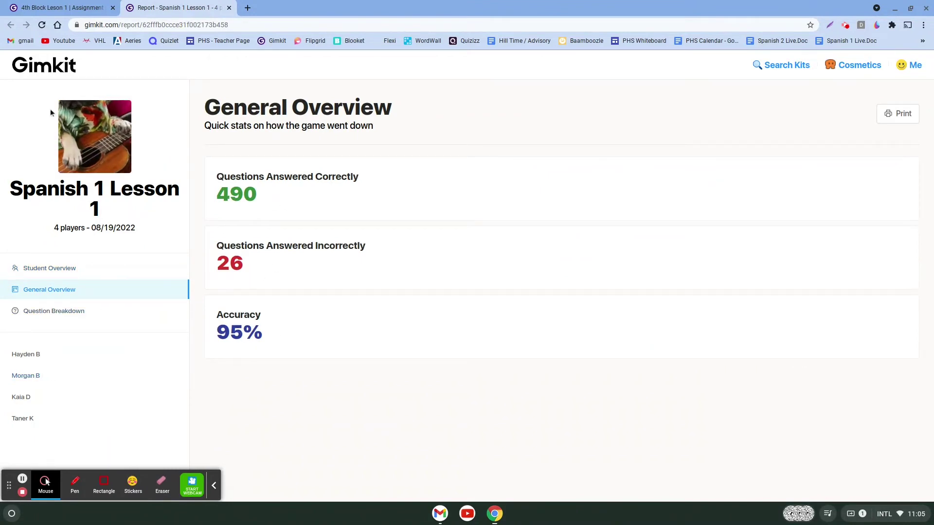
click(213, 485)
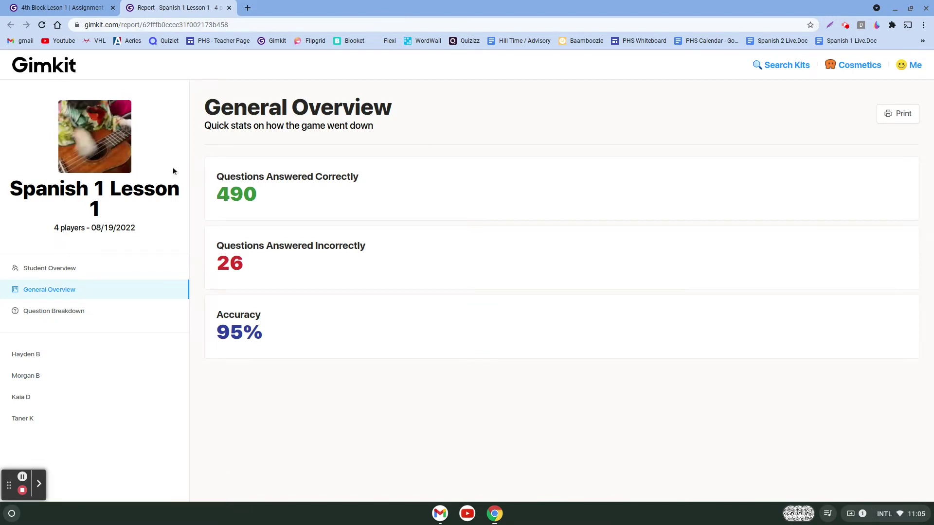
Join the assignment as a student by pasting its join link into the address bar.
click(252, 23)
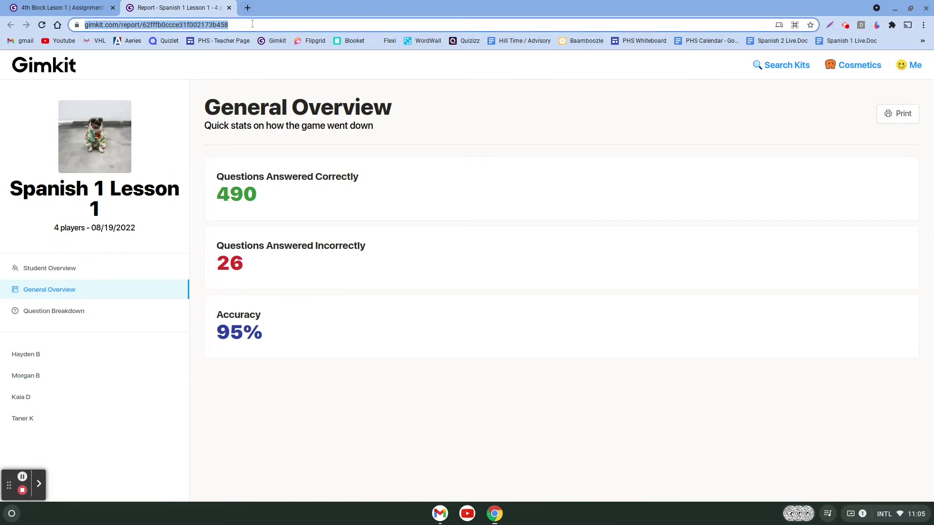
key(ctrl+v)
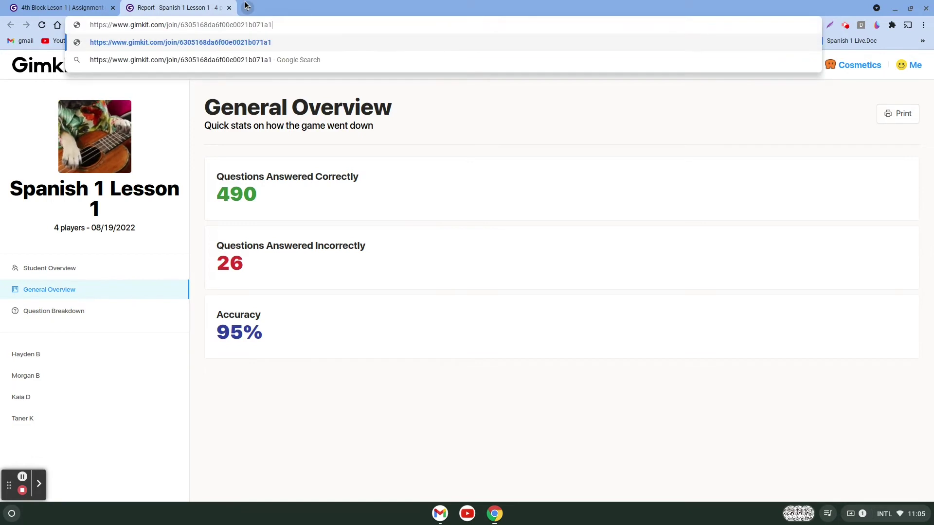
key(Return)
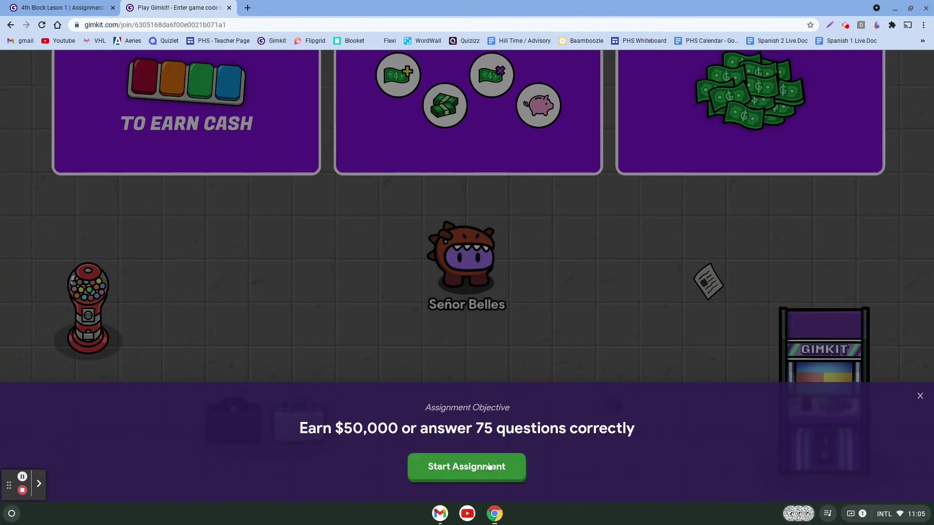
click(920, 397)
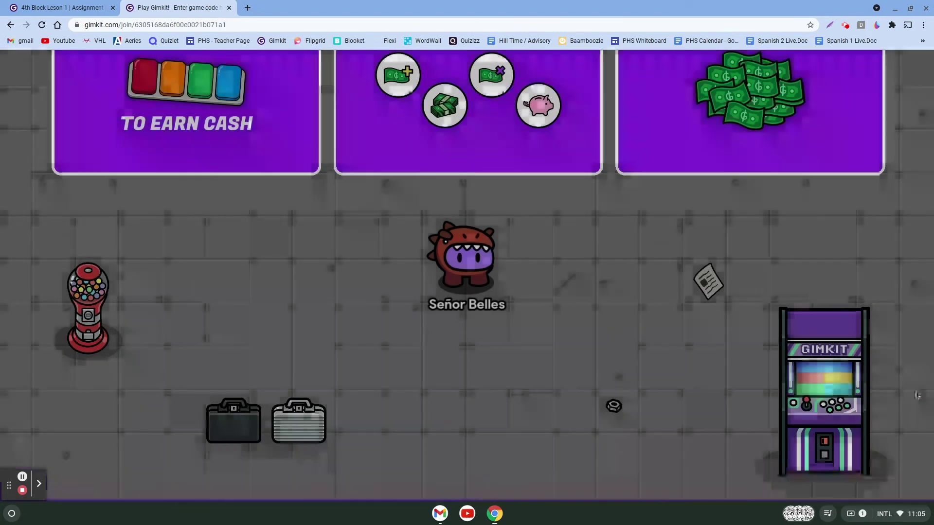
Equip the gold-bar gim from the Locker and start the assignment.
click(884, 72)
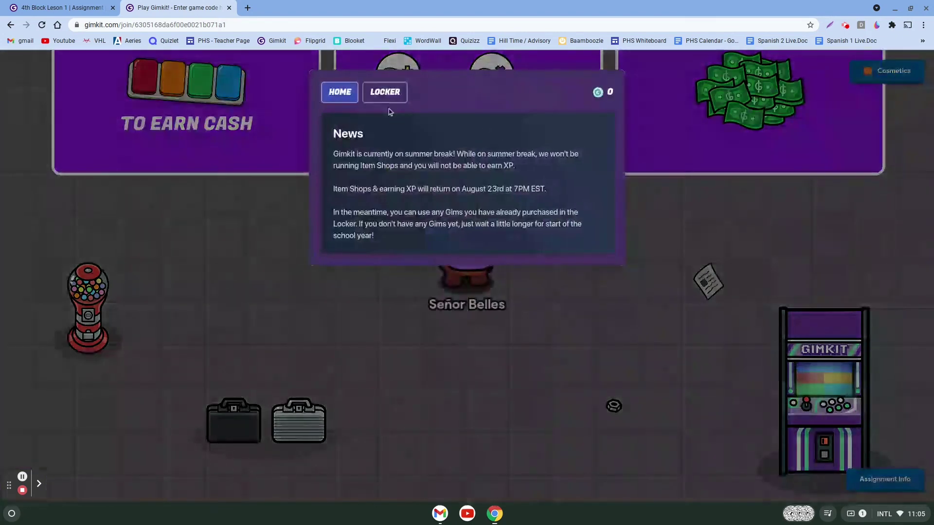
click(385, 92)
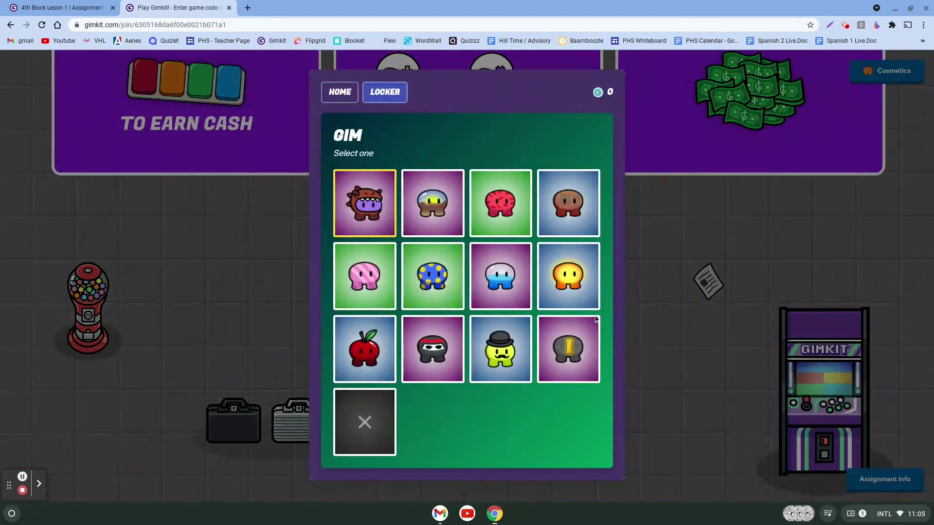
click(569, 345)
click(480, 305)
click(708, 296)
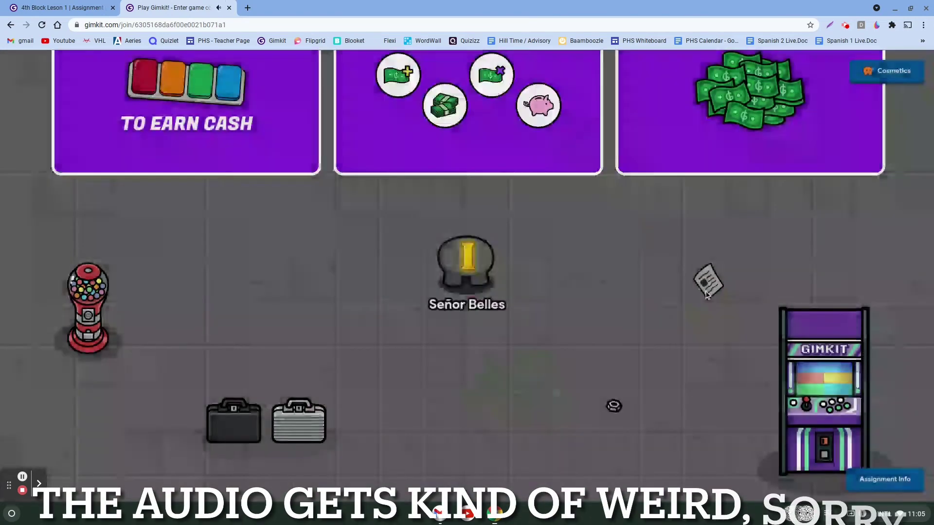
click(874, 482)
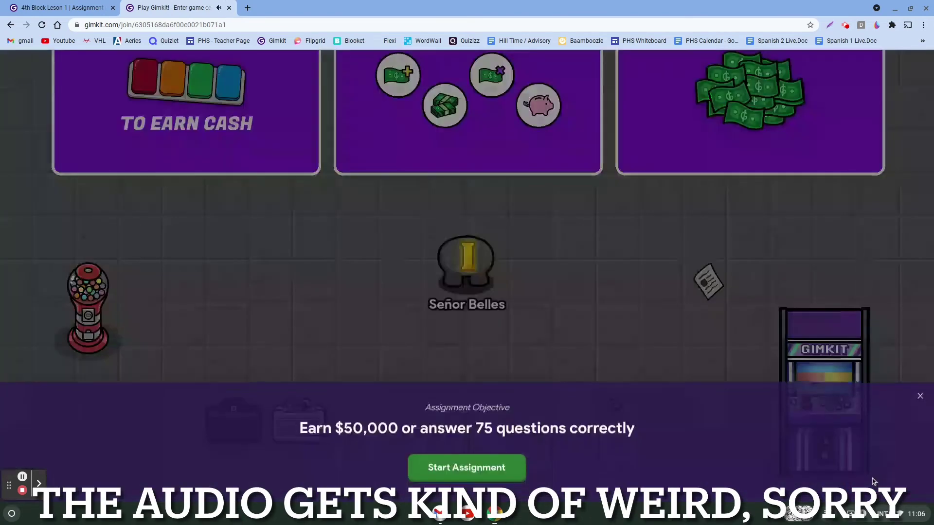
click(468, 469)
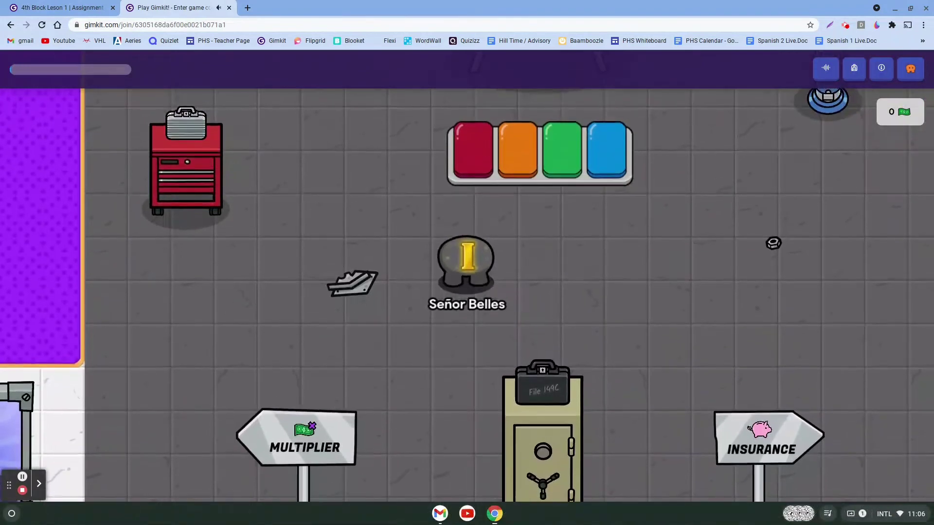
Answer querer with 'to want, to love' and importante with 'important', bringing cash to 3.
key(XF86AudioMute)
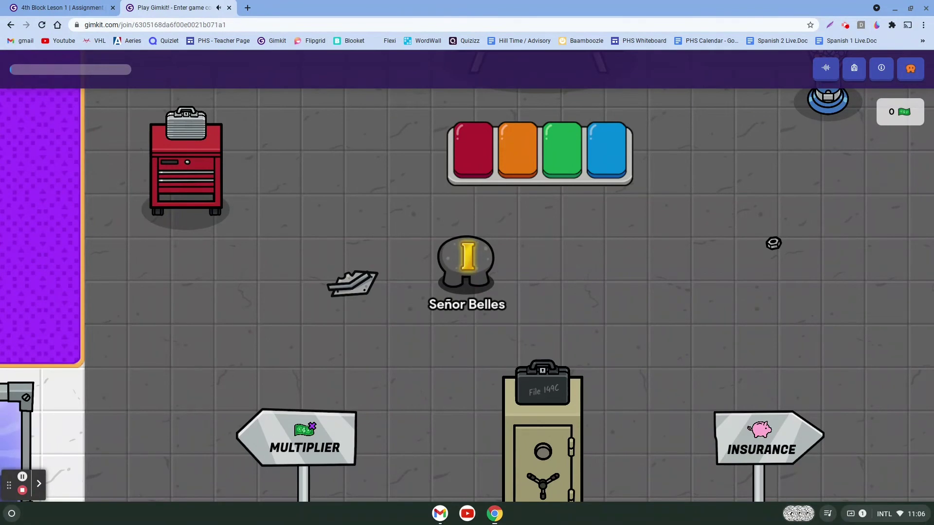
key(Up)
key(Up)
key(Up)
key(Up)
key(Up)
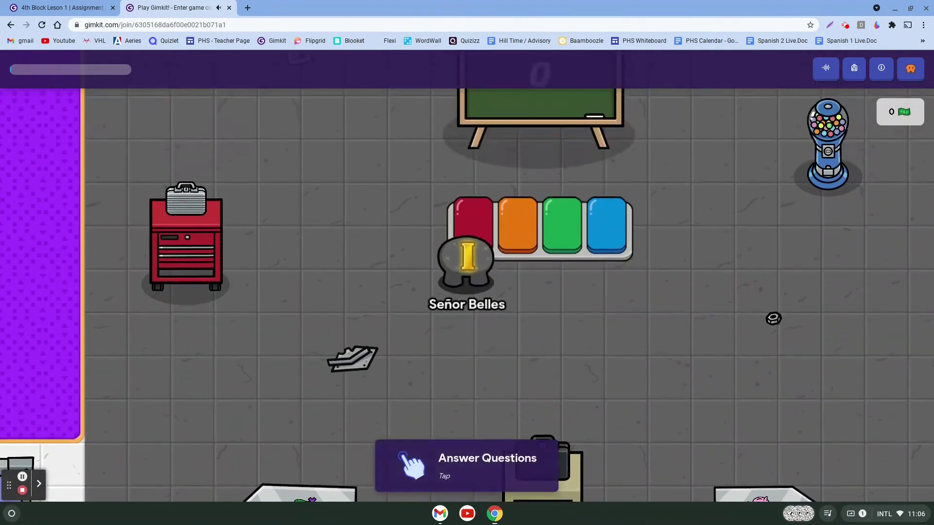
key(space)
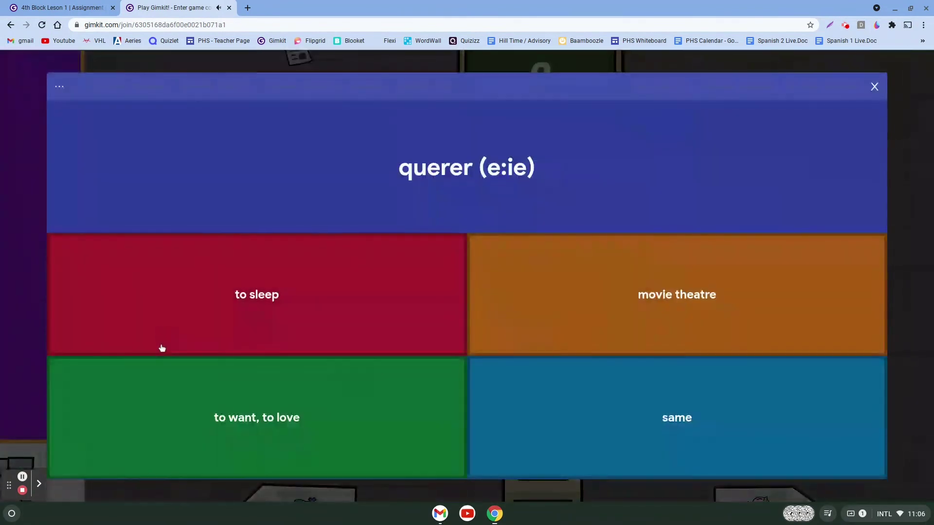
click(279, 421)
click(511, 425)
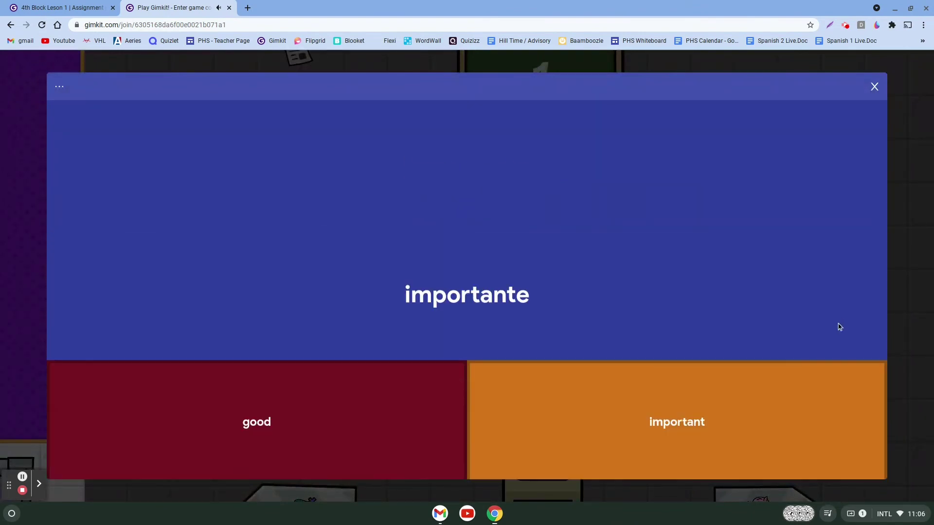
click(837, 385)
click(833, 312)
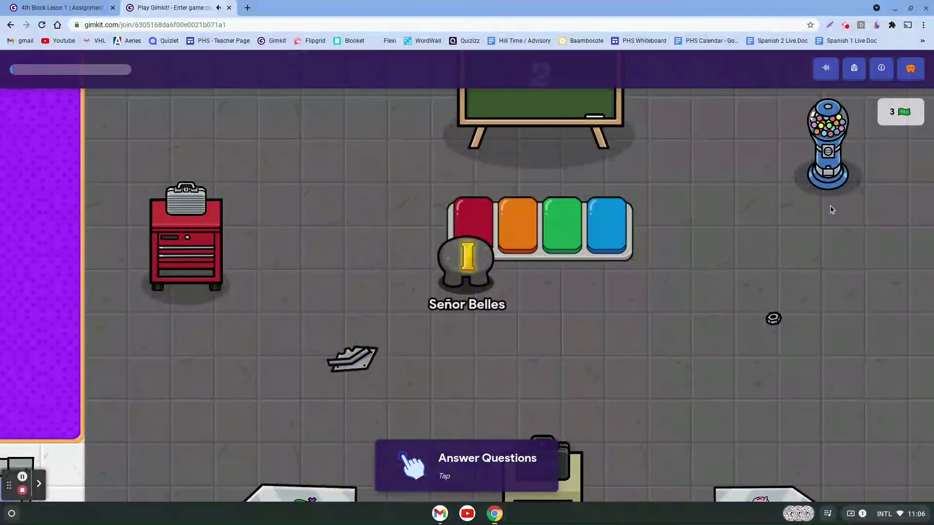
Walk the avatar past the Current Streak board to the Money Per Question upgrade stations.
key(Down)
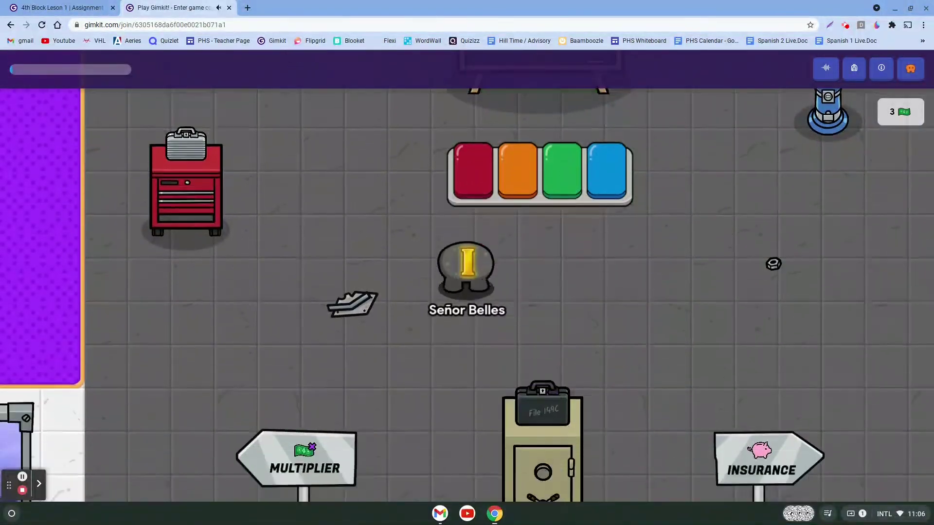
key(Right)
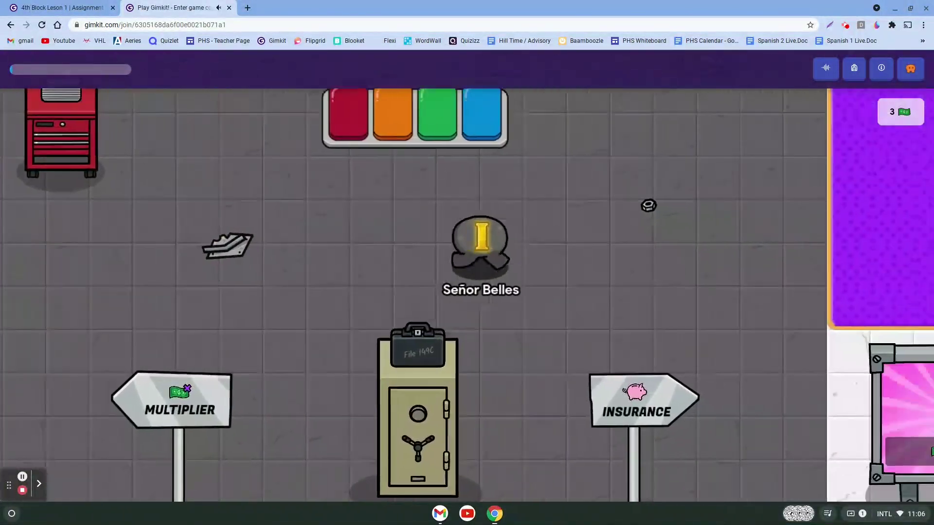
key(Up)
key(Up)
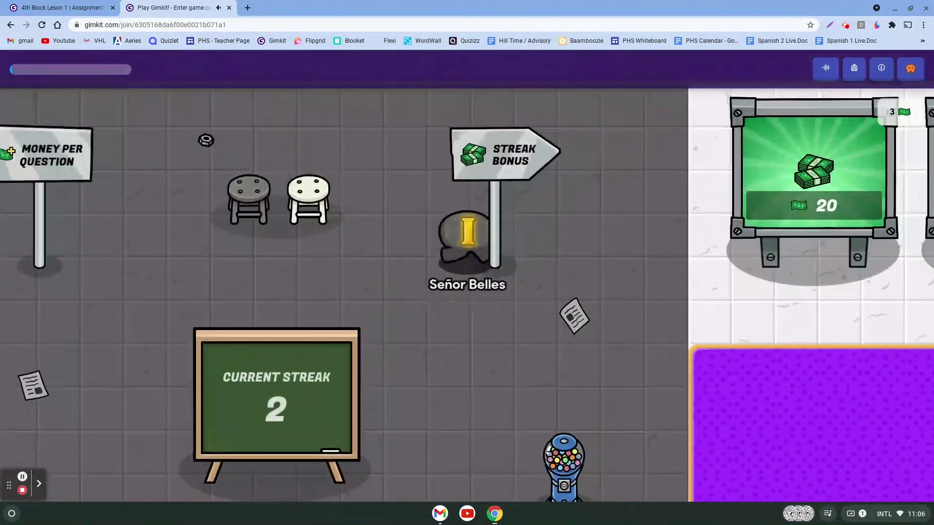
key(Left)
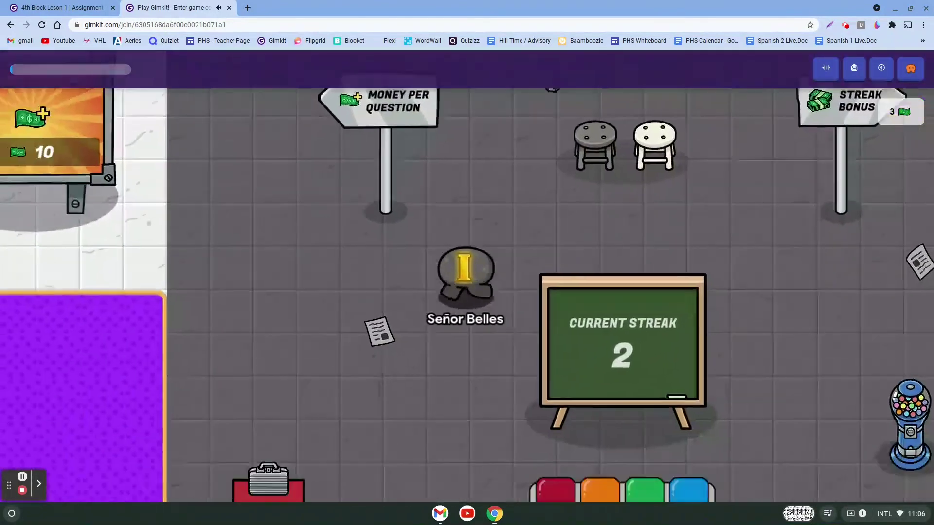
key(Left)
key(Down)
key(Left)
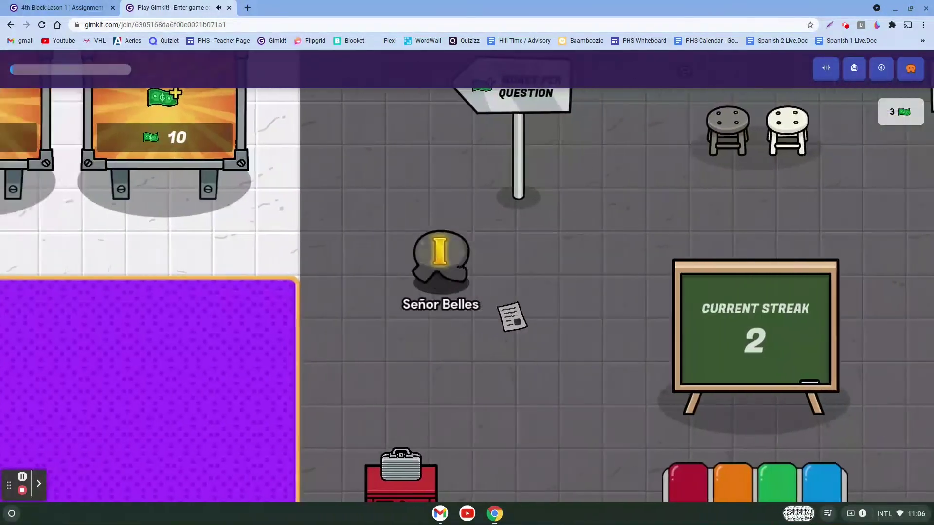
key(Left)
key(Up)
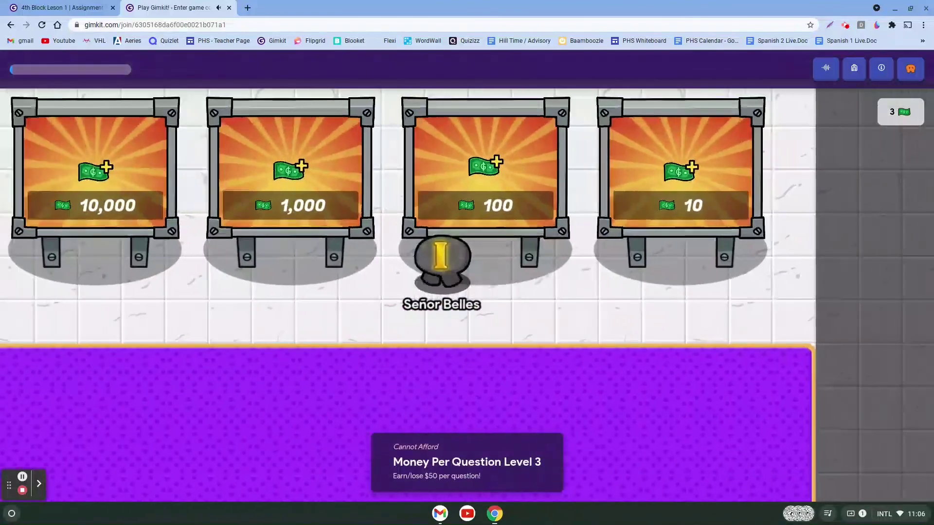
key(Left)
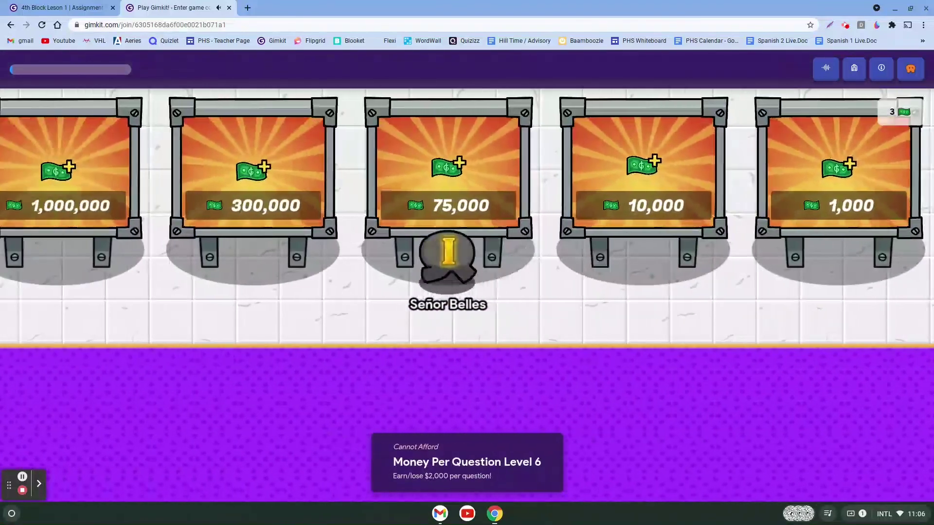
Walk the avatar back down to the vault by the Multiplier and Insurance signs.
key(Right)
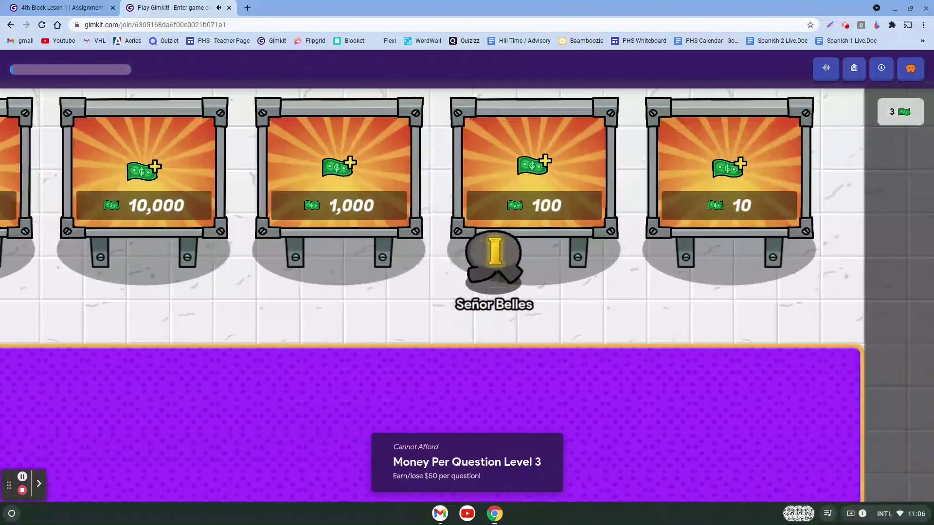
key(Right)
key(Down)
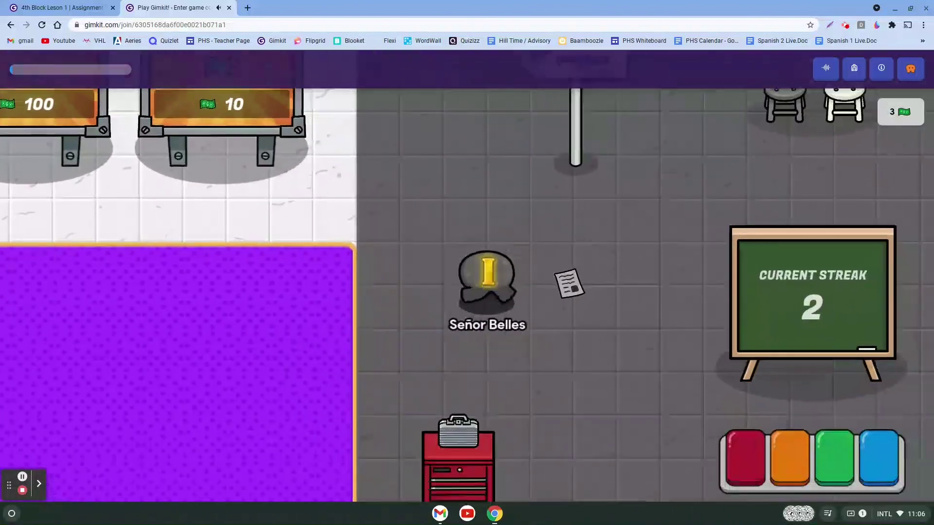
key(Right)
key(Down)
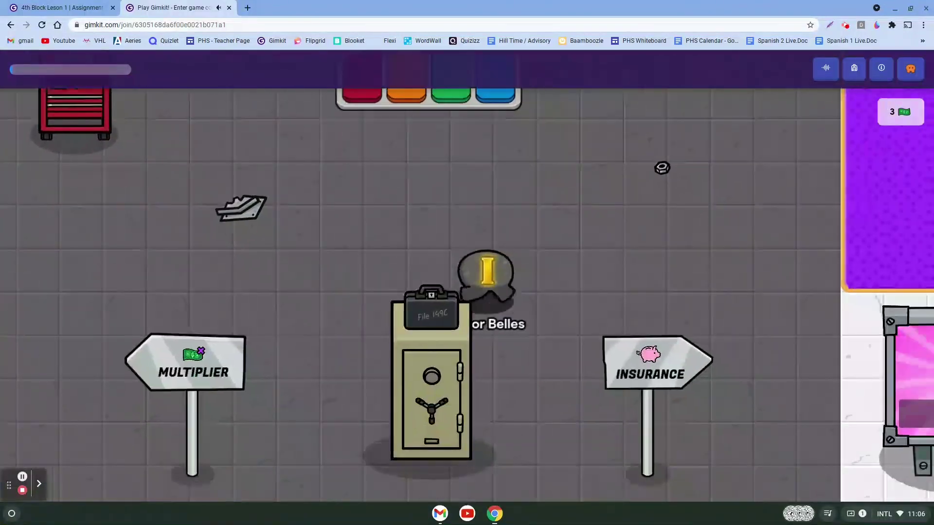